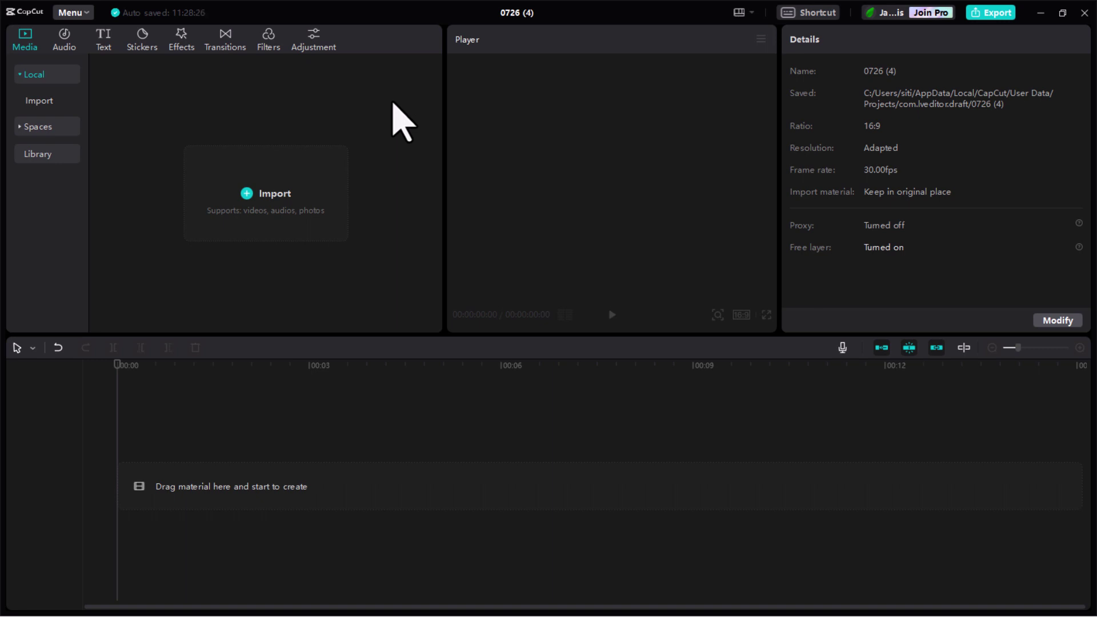
Import LOGO, masking, reflection and Video Background from the GAMBAR folder into the project's media
{"action": "left_click", "coordinate": [313, 212]}
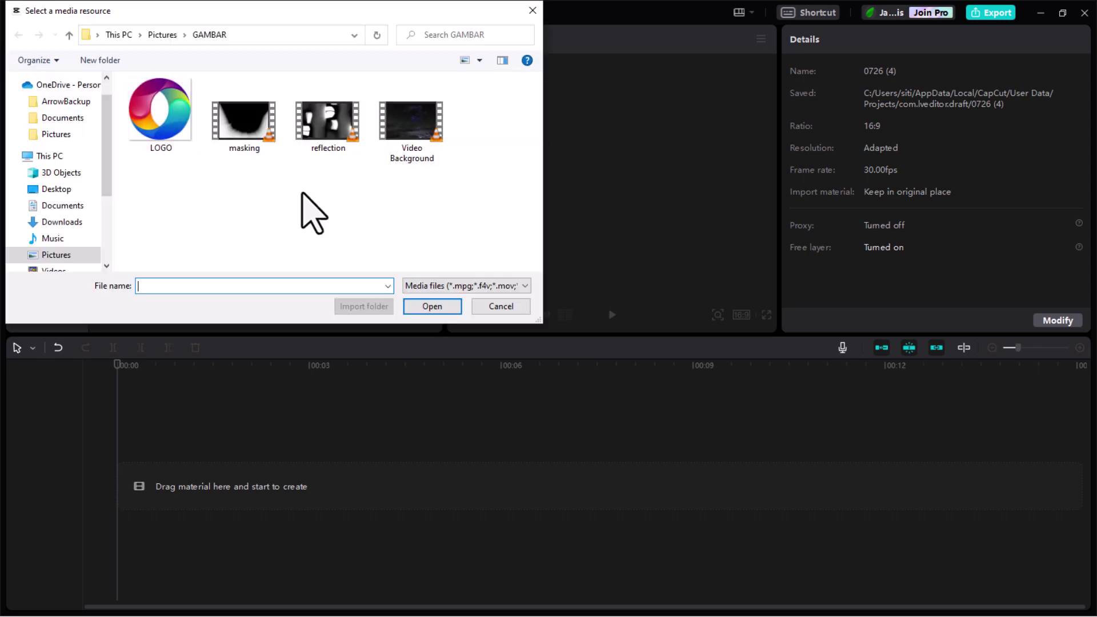
{"action": "left_click_drag", "start_coordinate": [407, 174], "coordinate": [184, 141]}
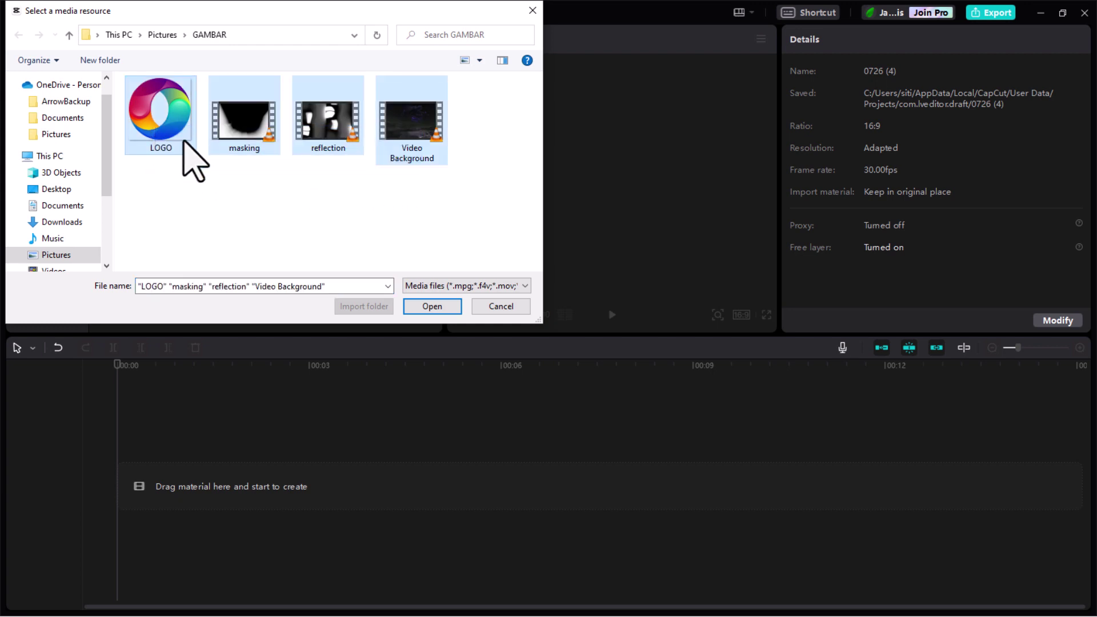
{"action": "left_click", "coordinate": [431, 308]}
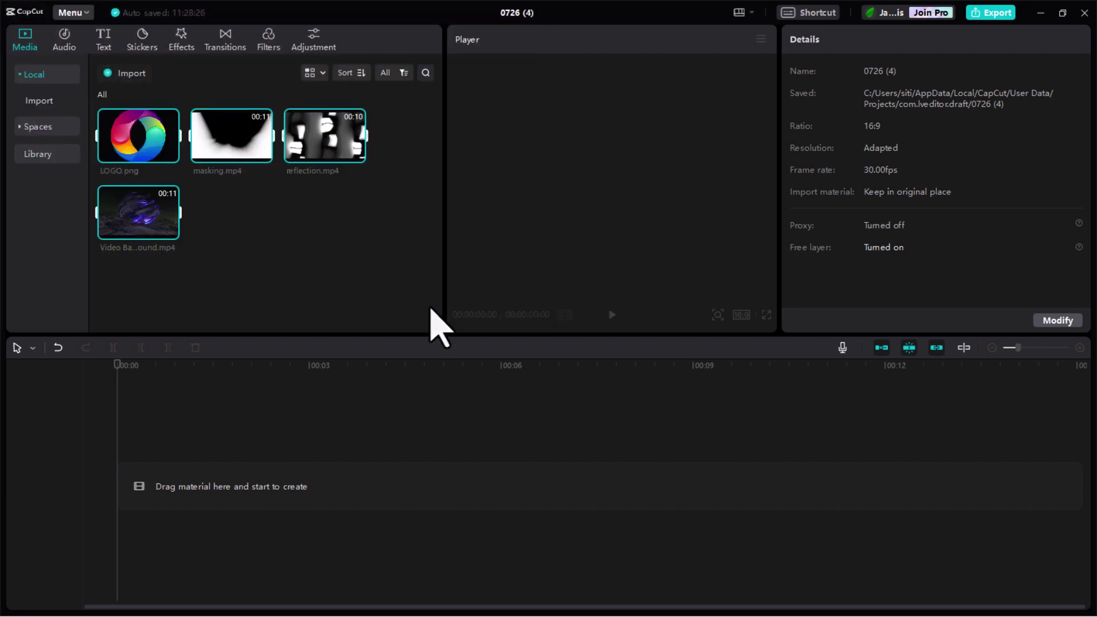
{"action": "left_click", "coordinate": [313, 258]}
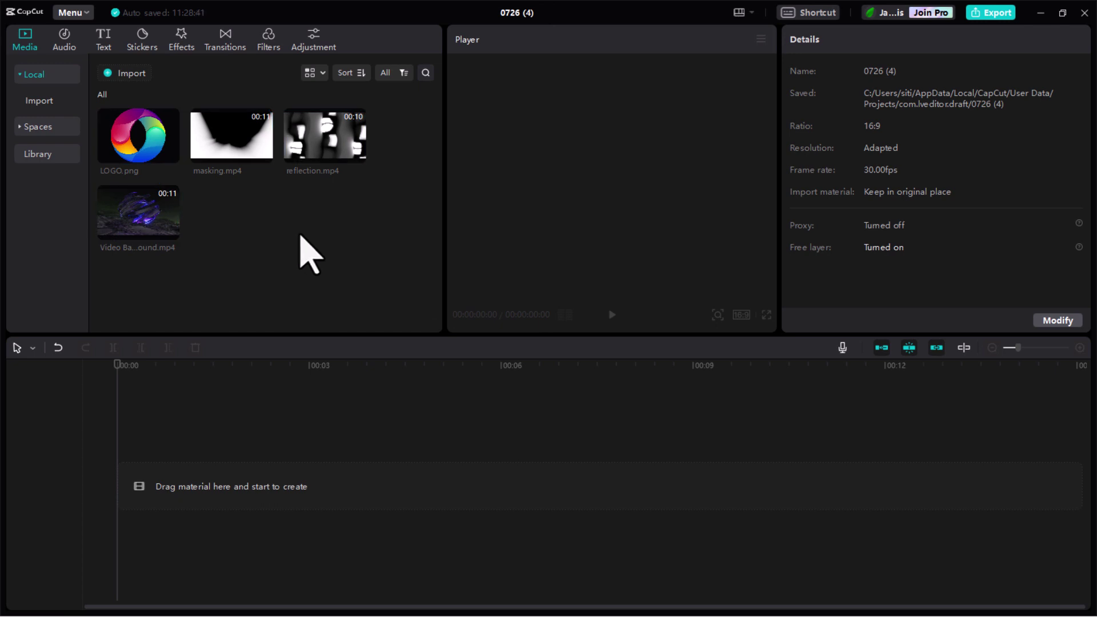
Add LOGO.png to the timeline and set the project's aspect ratio to 16:9
{"action": "left_click", "coordinate": [169, 155]}
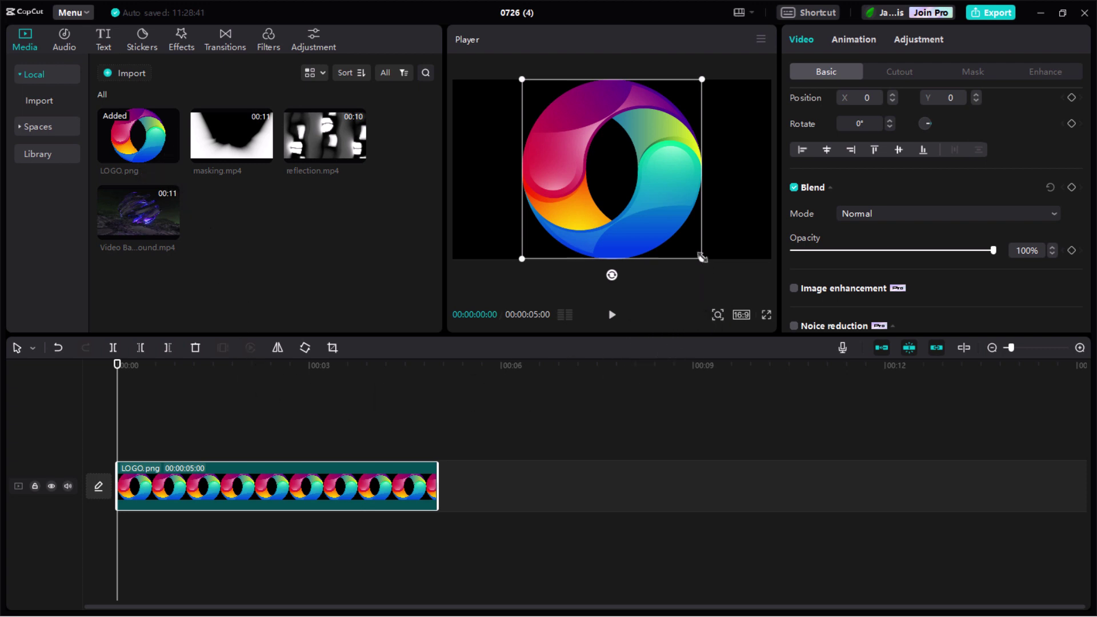
{"action": "left_click", "coordinate": [741, 315]}
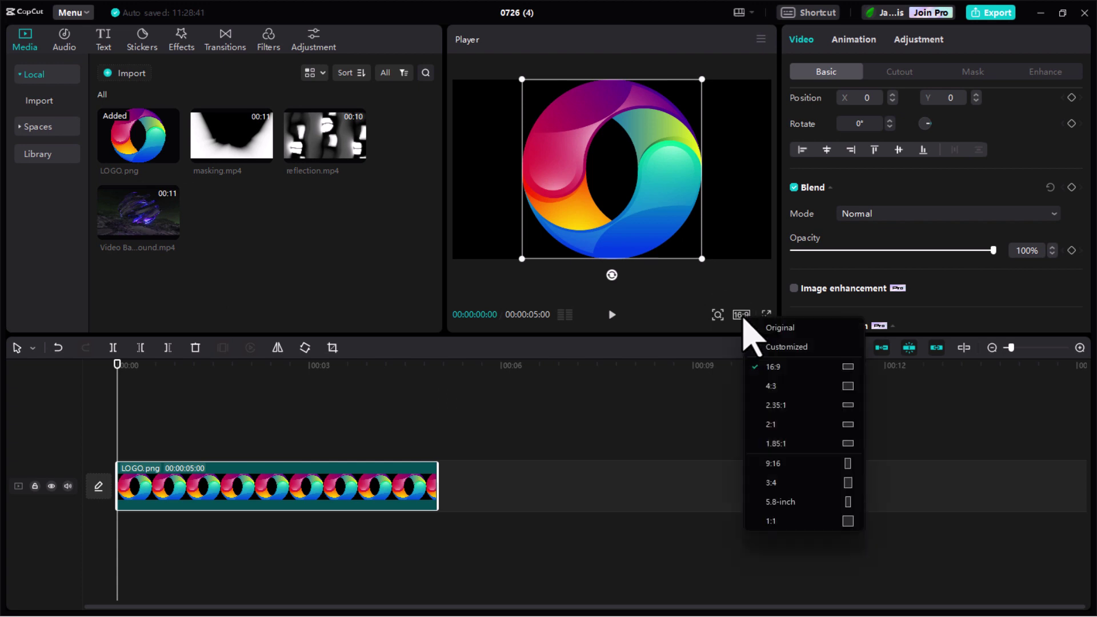
{"action": "left_click", "coordinate": [813, 368]}
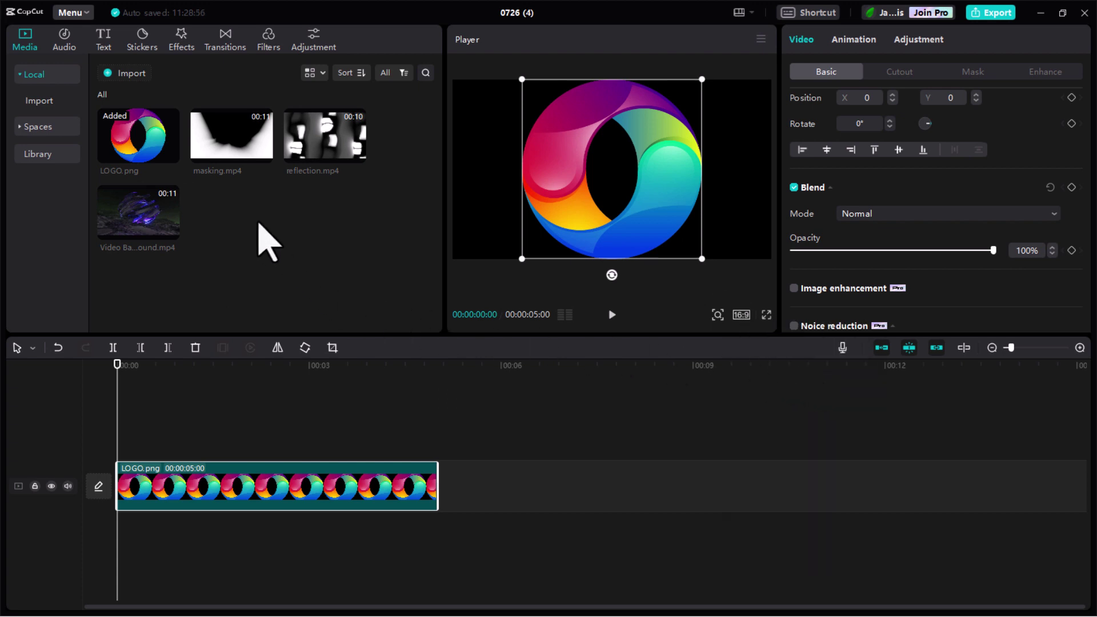
Place masking.mp4 on a track above the logo from the start and extend the logo clip to match its length
{"action": "left_click_drag", "start_coordinate": [229, 151], "coordinate": [119, 449]}
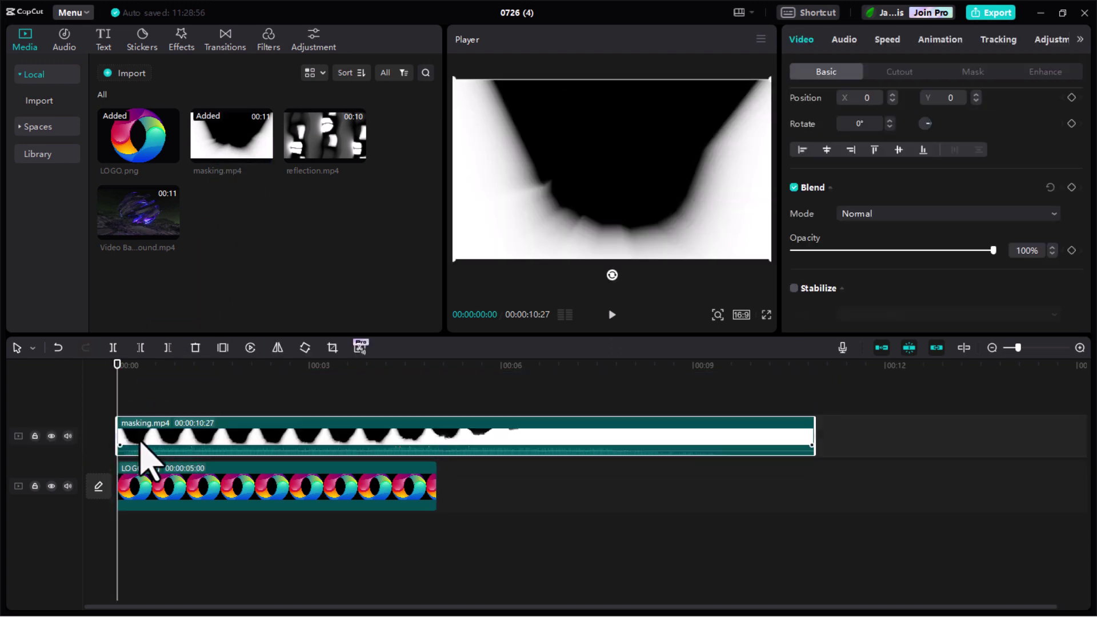
{"action": "left_click", "coordinate": [379, 493]}
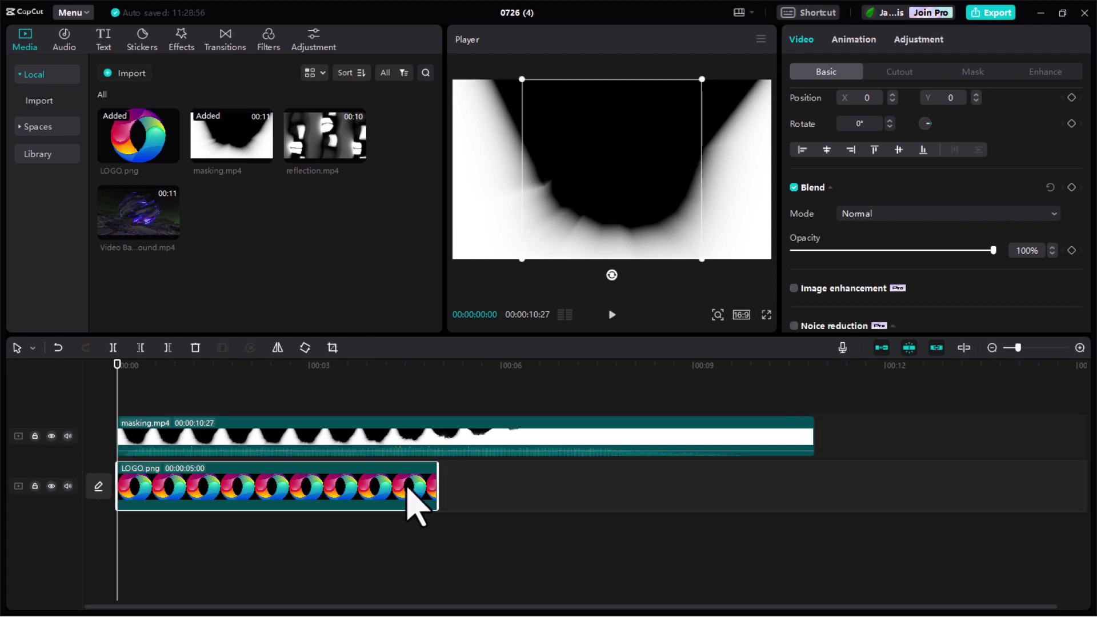
{"action": "left_click_drag", "start_coordinate": [437, 485], "coordinate": [815, 484]}
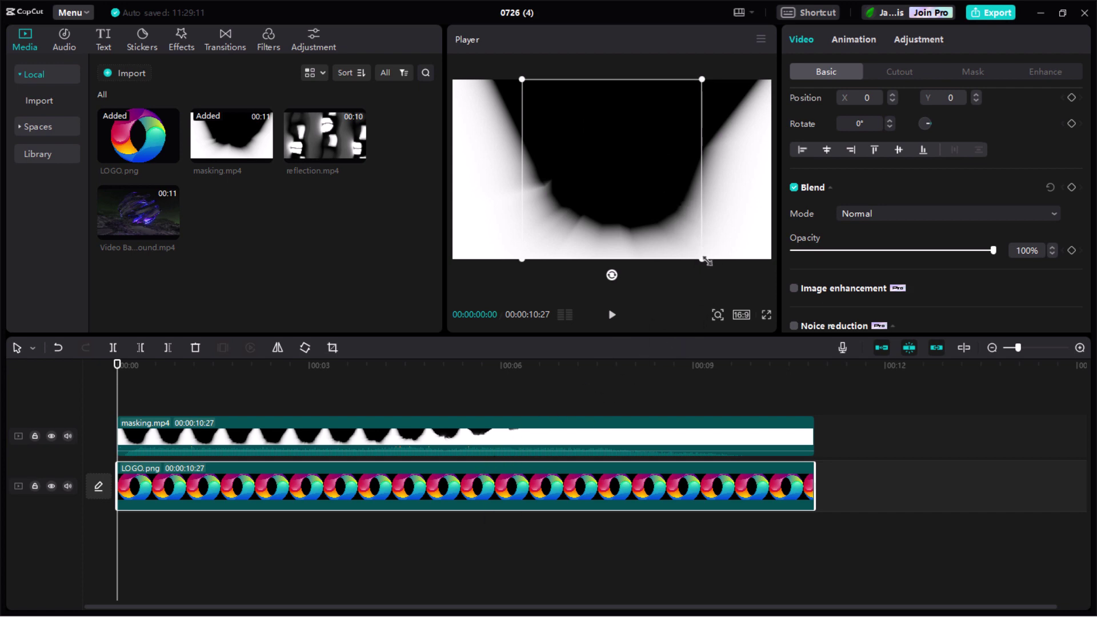
Shrink the logo to about half the frame's height and set the masking.mp4 clip's blend mode to Multiply
{"action": "left_click_drag", "start_coordinate": [703, 264], "coordinate": [647, 195]}
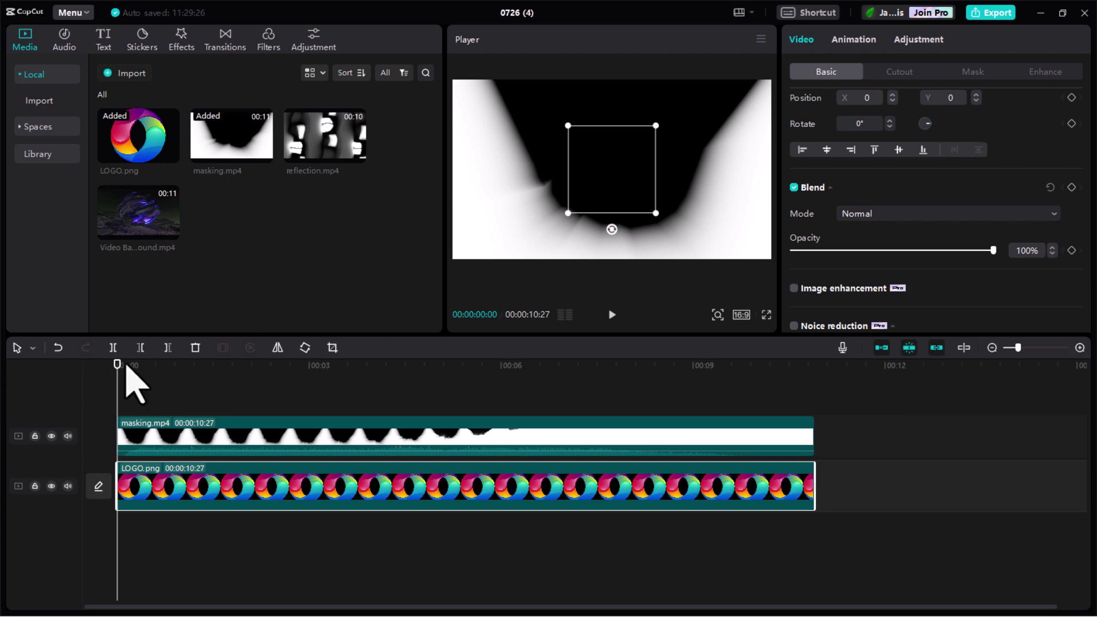
{"action": "left_click", "coordinate": [283, 435]}
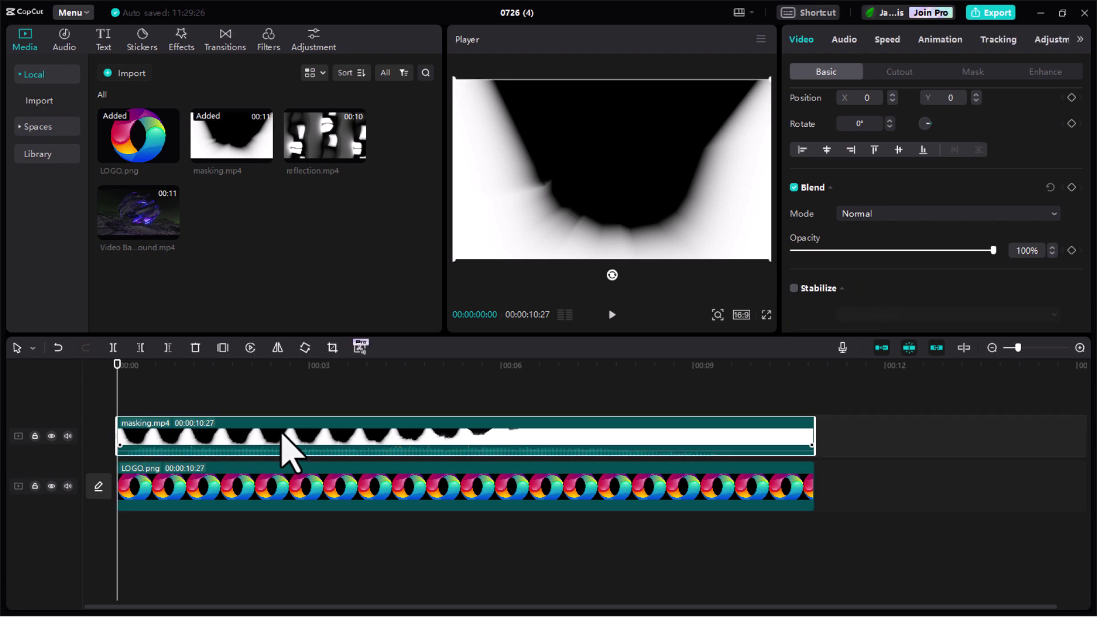
{"action": "left_click", "coordinate": [900, 215]}
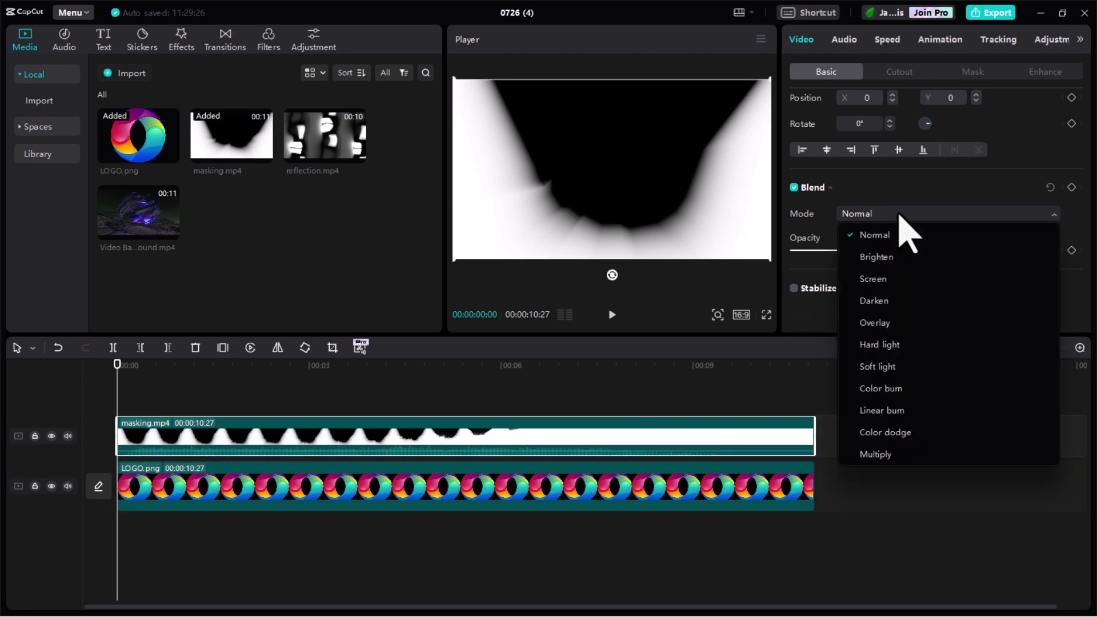
{"action": "left_click", "coordinate": [868, 452]}
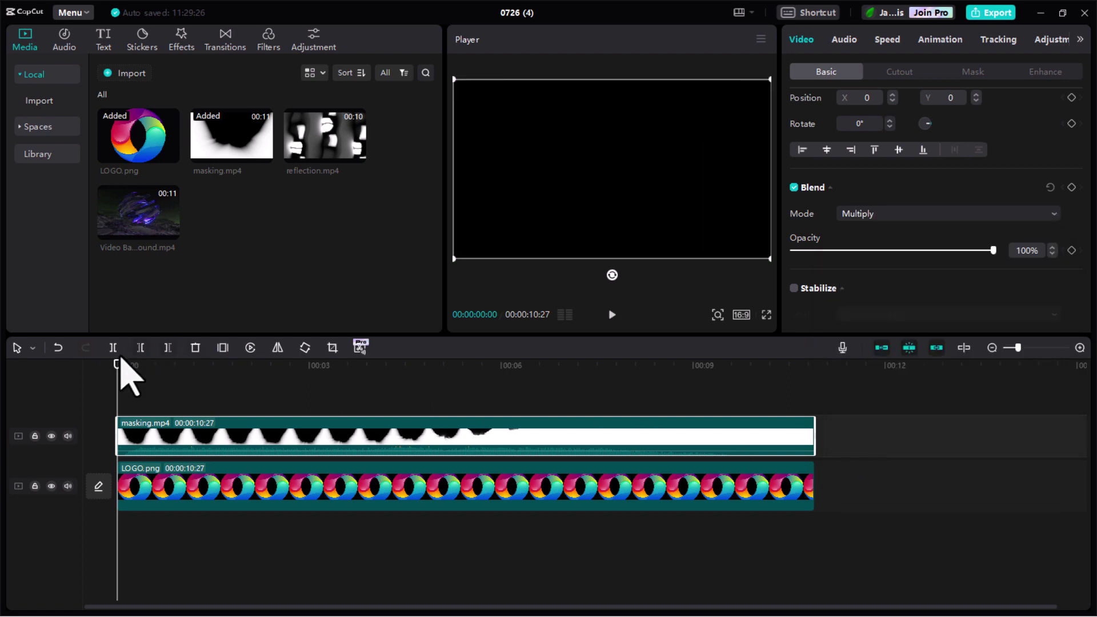
Enlarge the logo slightly to about 60% of the frame's height and scrub through the masked logo reveal
{"action": "left_click", "coordinate": [186, 481]}
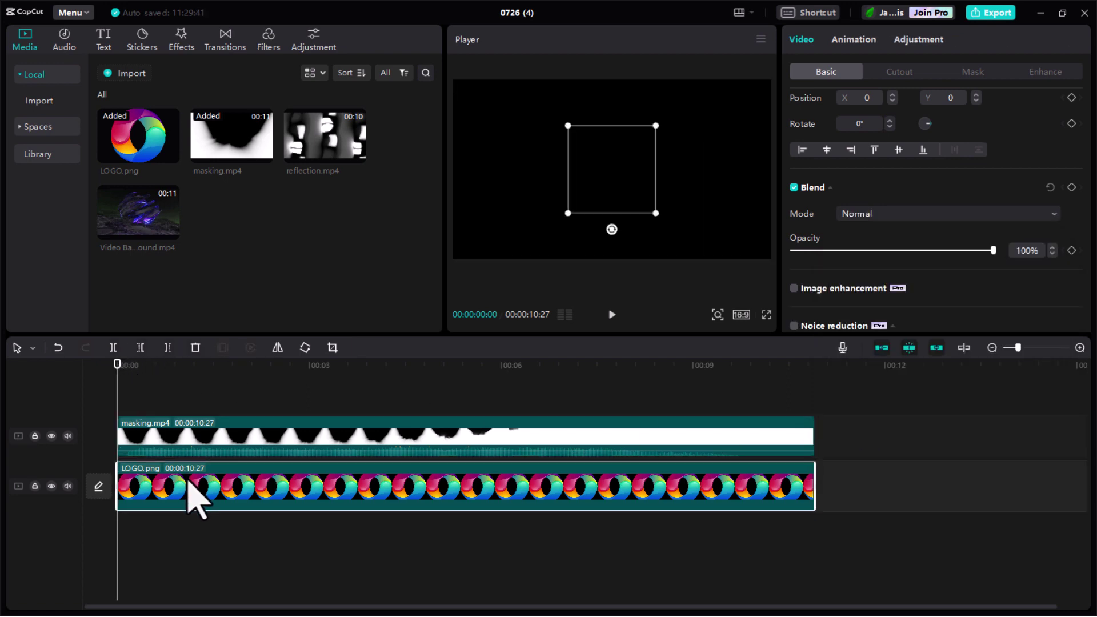
{"action": "mouse_move", "coordinate": [656, 212]}
{"action": "left_mouse_down"}
{"action": "mouse_move", "coordinate": [678, 235]}
{"action": "mouse_move", "coordinate": [664, 222]}
{"action": "left_mouse_up"}
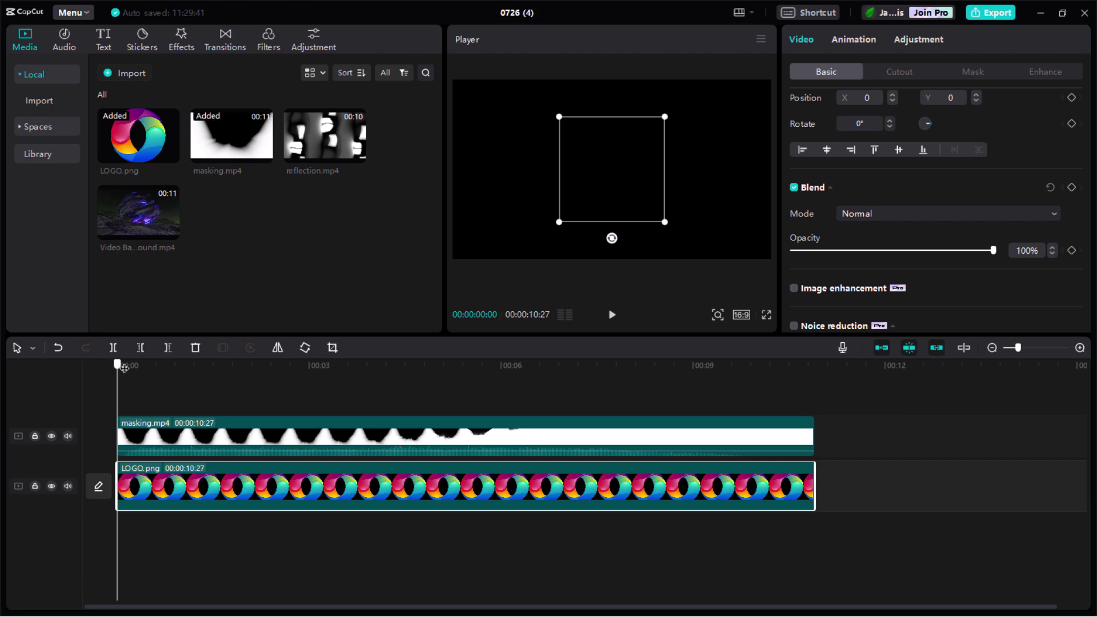
{"action": "left_click_drag", "start_coordinate": [124, 366], "coordinate": [100, 417]}
Add reflection.mp4 on a new track above the masking clip and align its end with the other clips' end
{"action": "left_click", "coordinate": [156, 400]}
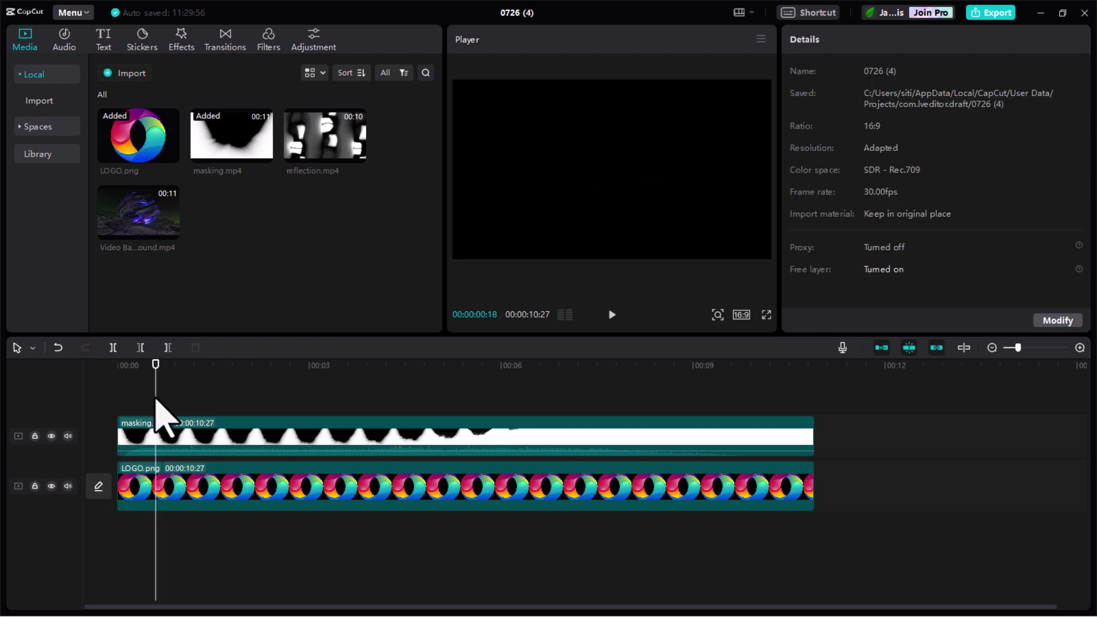
{"action": "left_click_drag", "start_coordinate": [312, 171], "coordinate": [153, 400]}
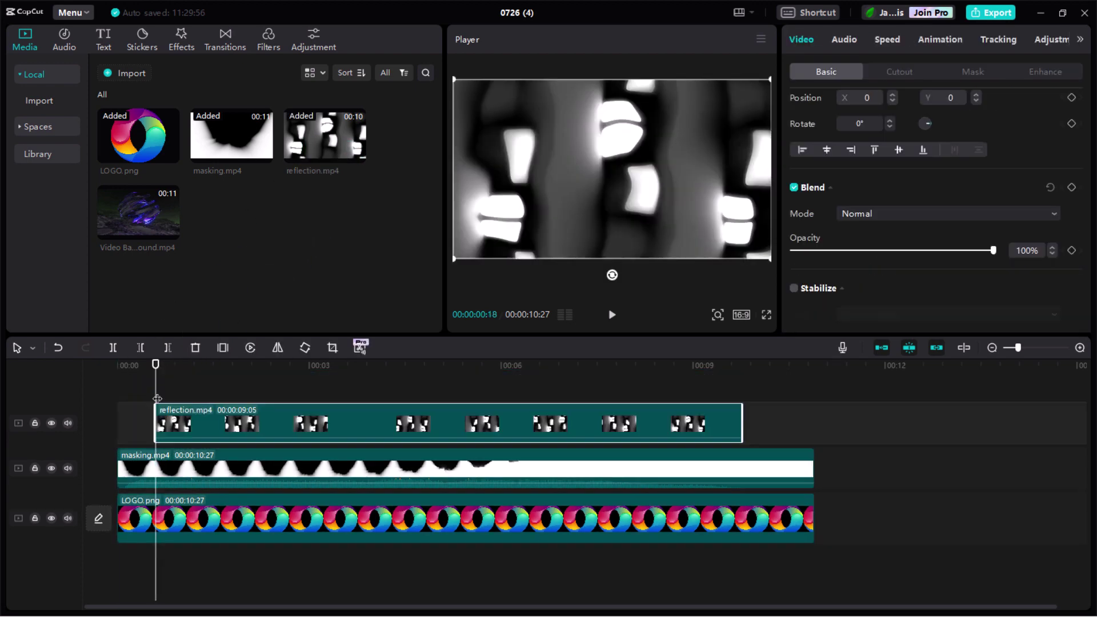
{"action": "left_click_drag", "start_coordinate": [299, 435], "coordinate": [368, 428]}
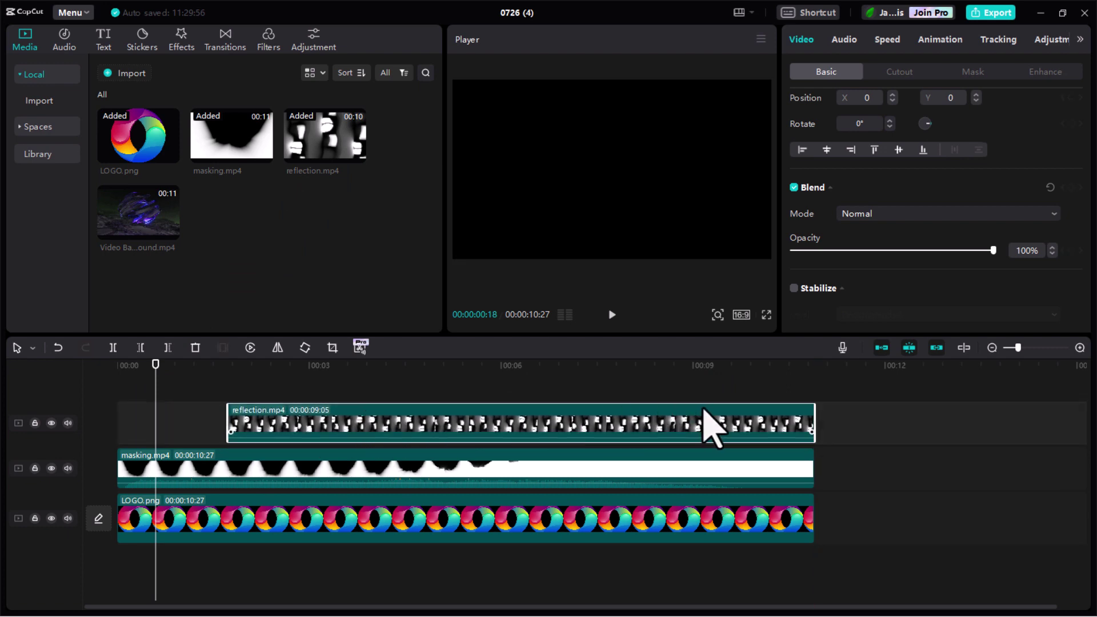
Set the reflection.mp4 clip's blend mode to Soft light and scrub back to the start of the timeline
{"action": "left_click", "coordinate": [610, 368]}
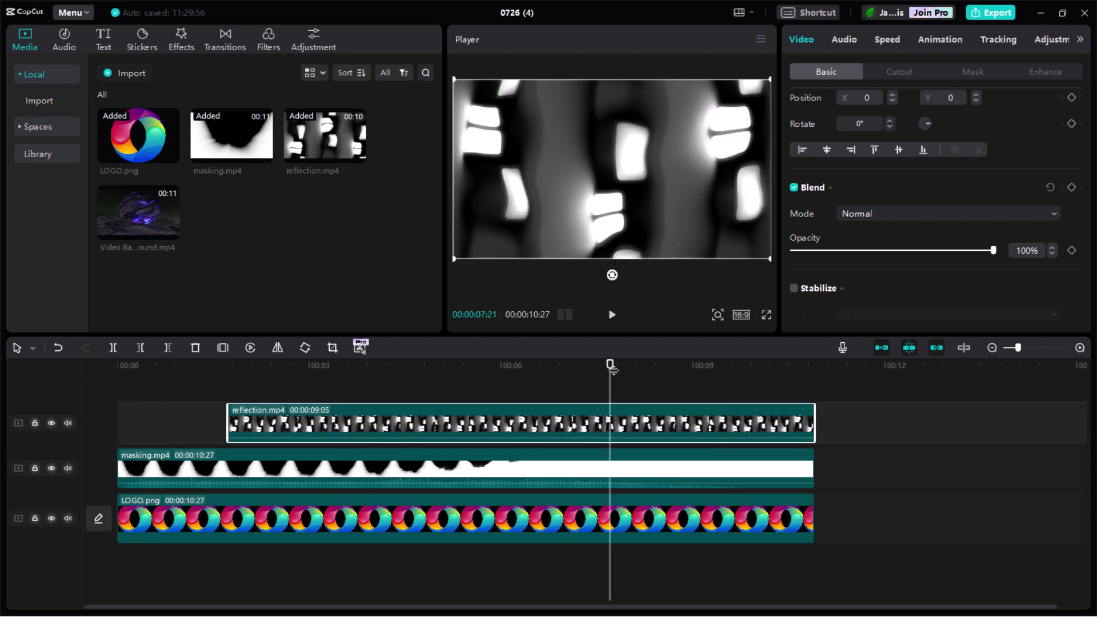
{"action": "left_click", "coordinate": [898, 214]}
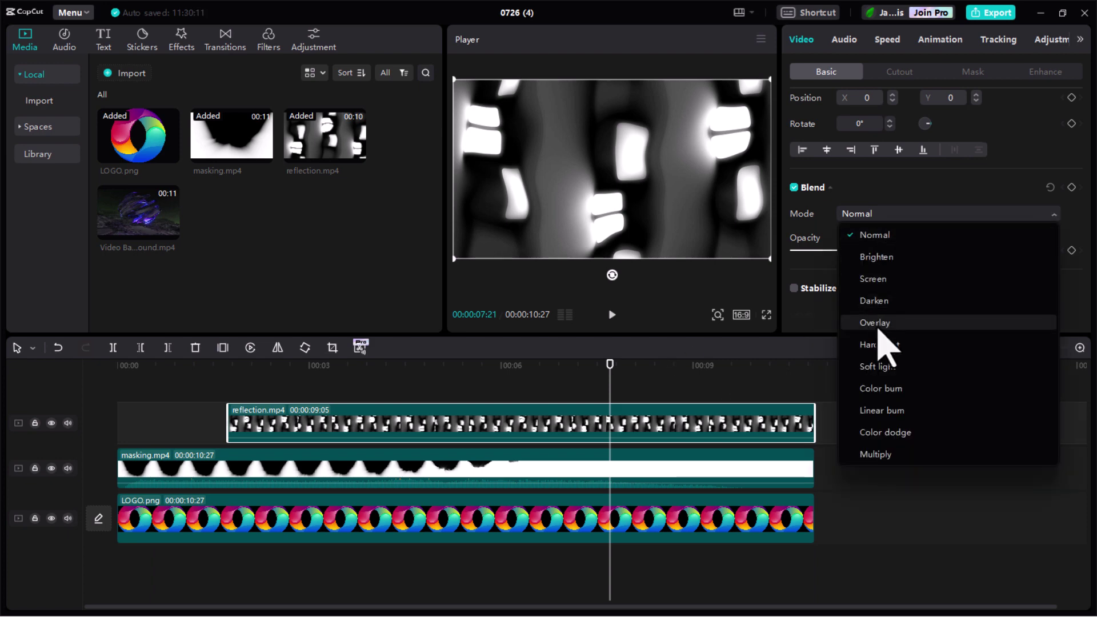
{"action": "left_click", "coordinate": [879, 366]}
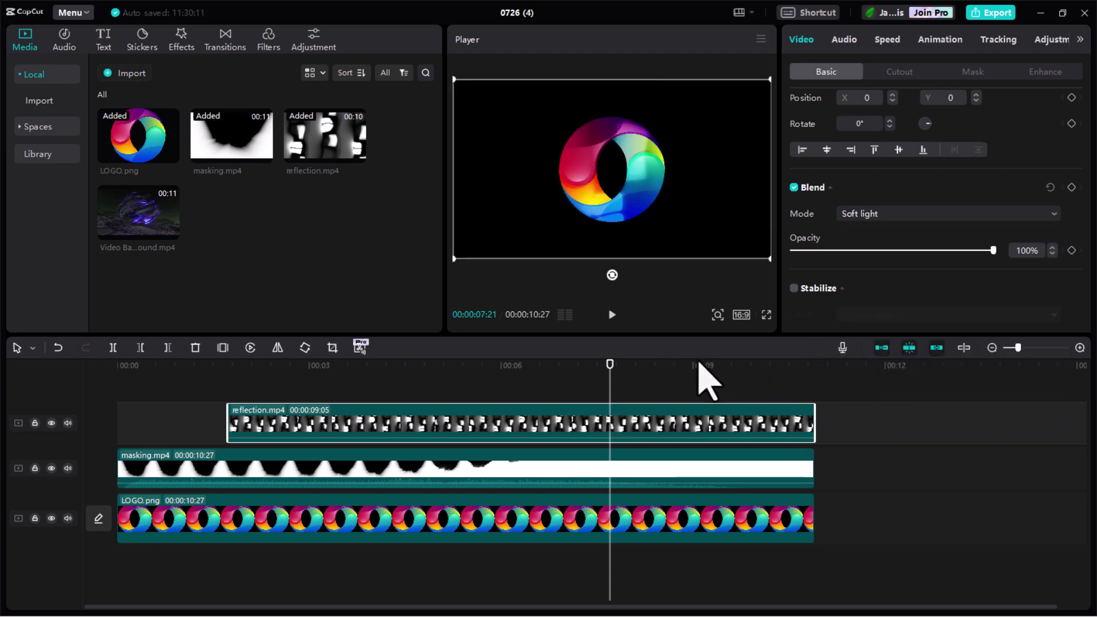
{"action": "left_click_drag", "start_coordinate": [610, 368], "coordinate": [98, 429]}
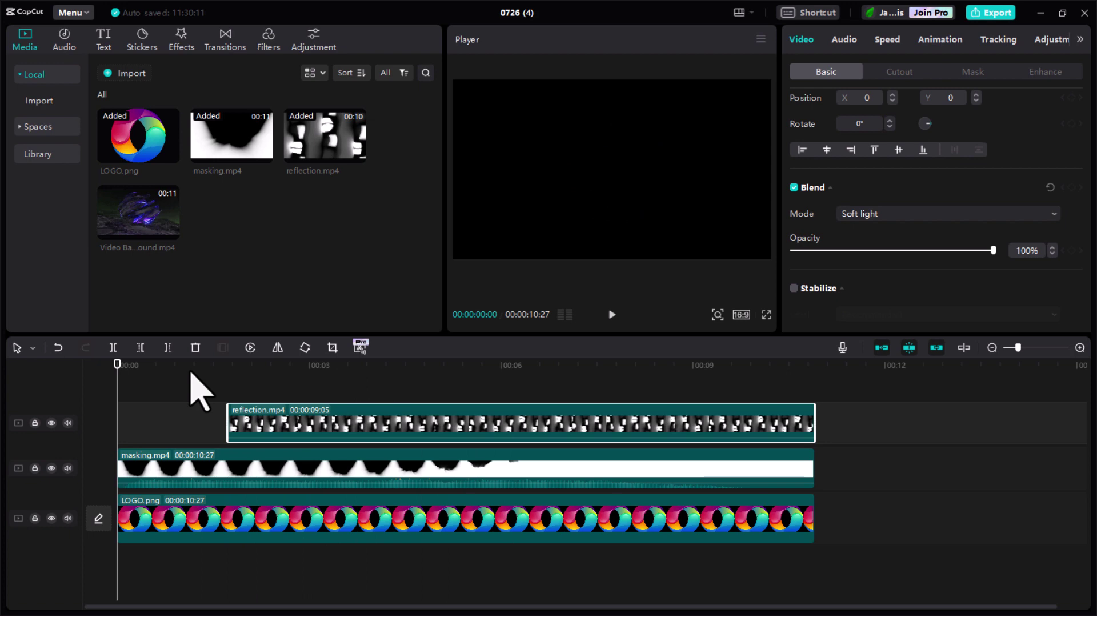
Apply the Edge Glow lens effect above all clips for the full timeline length and play back the composition
{"action": "left_click", "coordinate": [181, 40]}
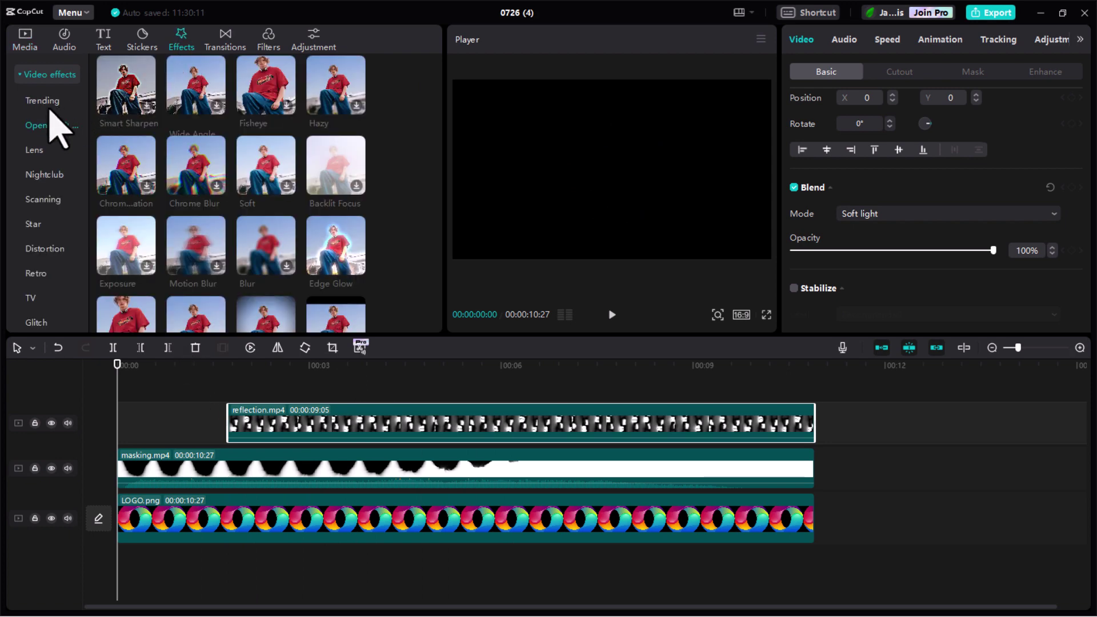
{"action": "left_click", "coordinate": [41, 128]}
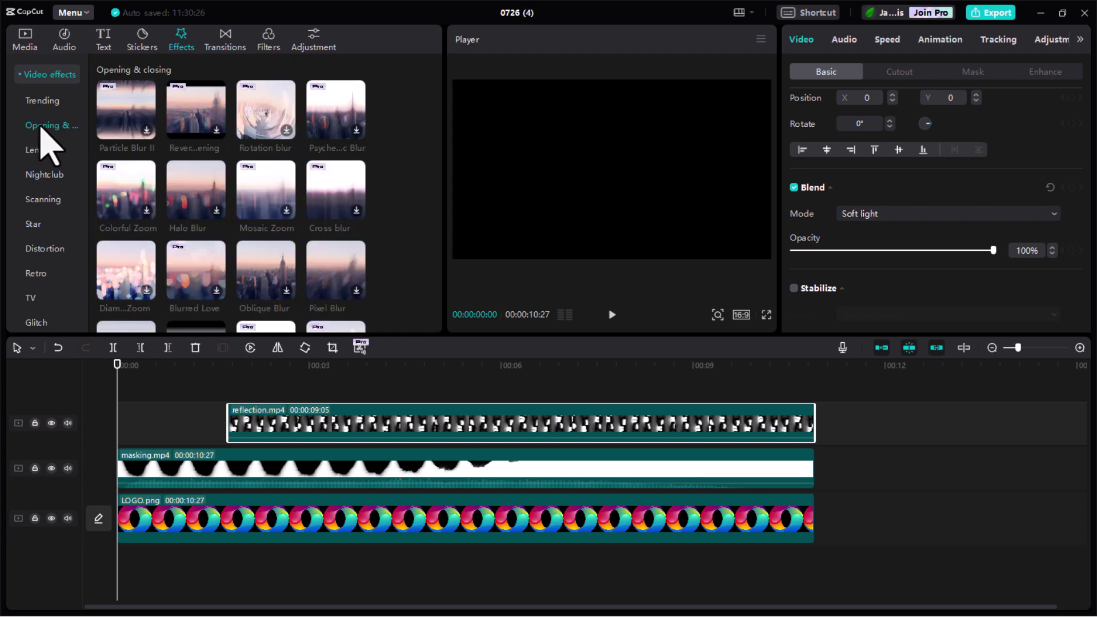
{"action": "left_click", "coordinate": [36, 149]}
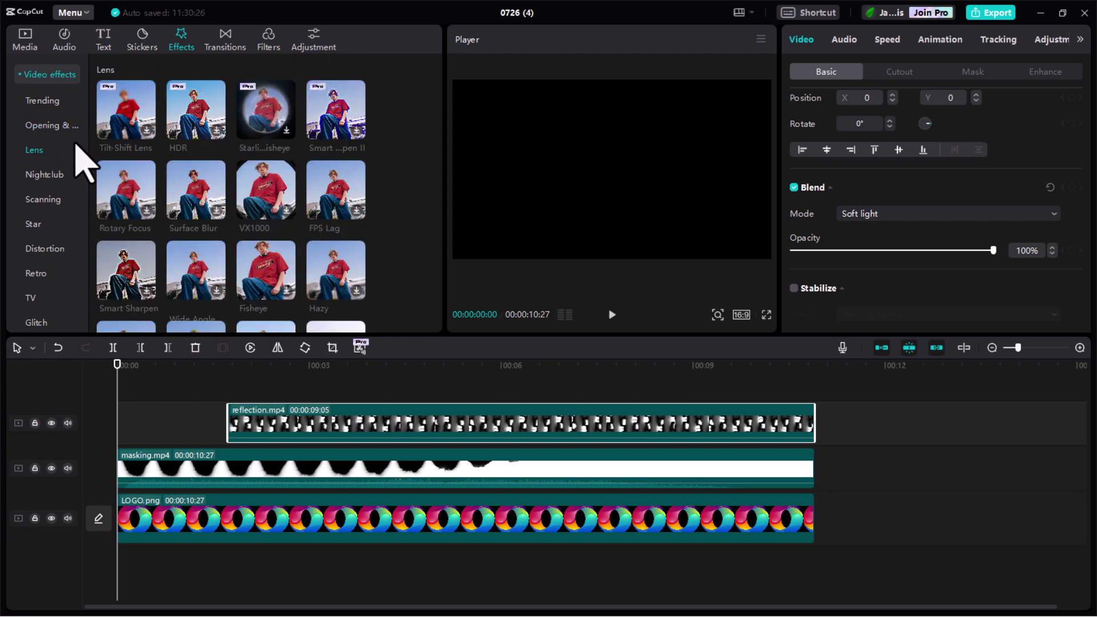
{"action": "scroll", "coordinate": [236, 184], "scroll_direction": "down", "scroll_amount": 4}
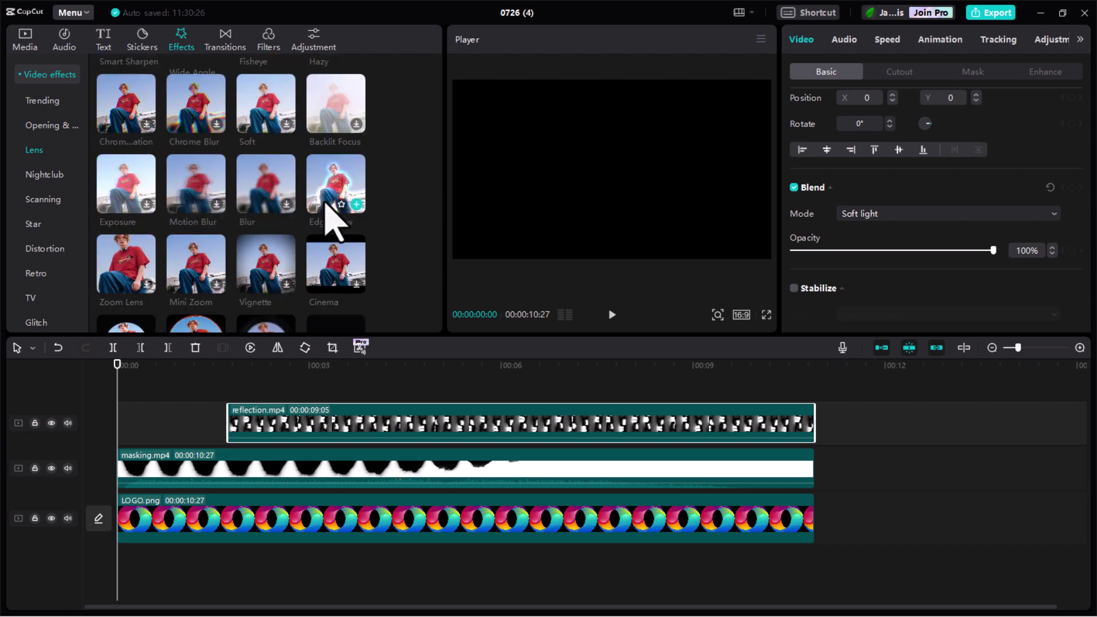
{"action": "left_click_drag", "start_coordinate": [325, 202], "coordinate": [120, 390]}
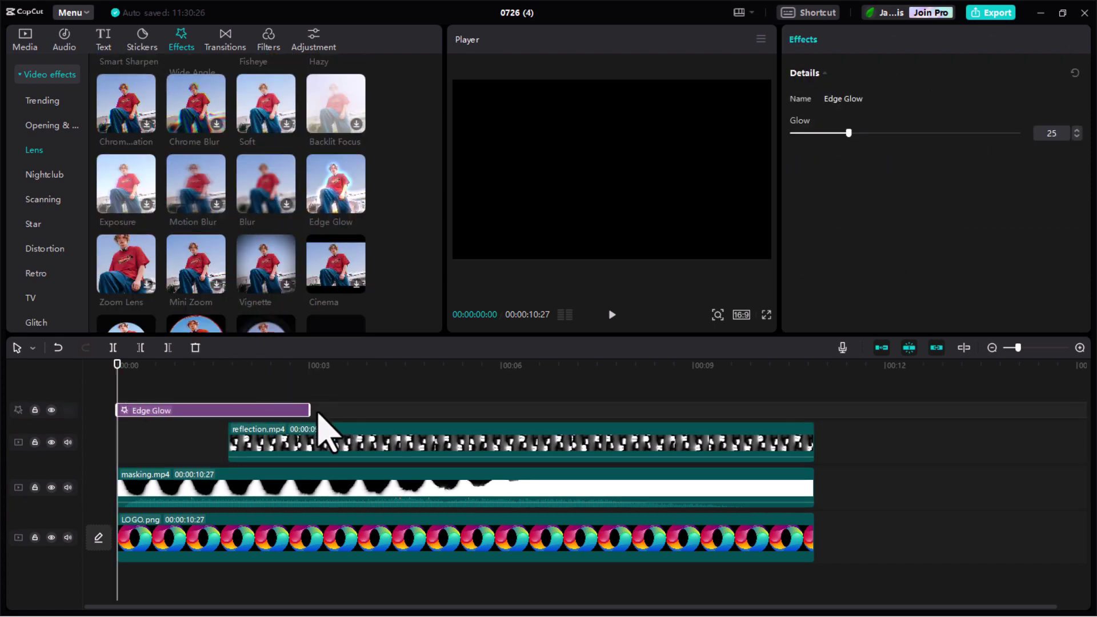
{"action": "left_click_drag", "start_coordinate": [312, 411], "coordinate": [815, 410]}
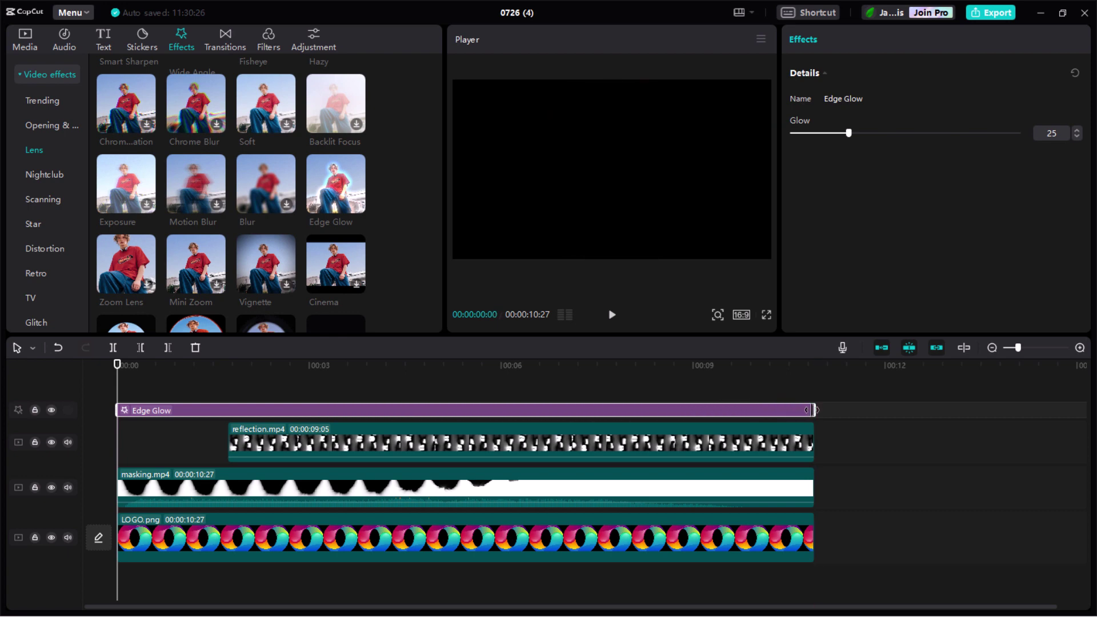
{"action": "left_click", "coordinate": [611, 314]}
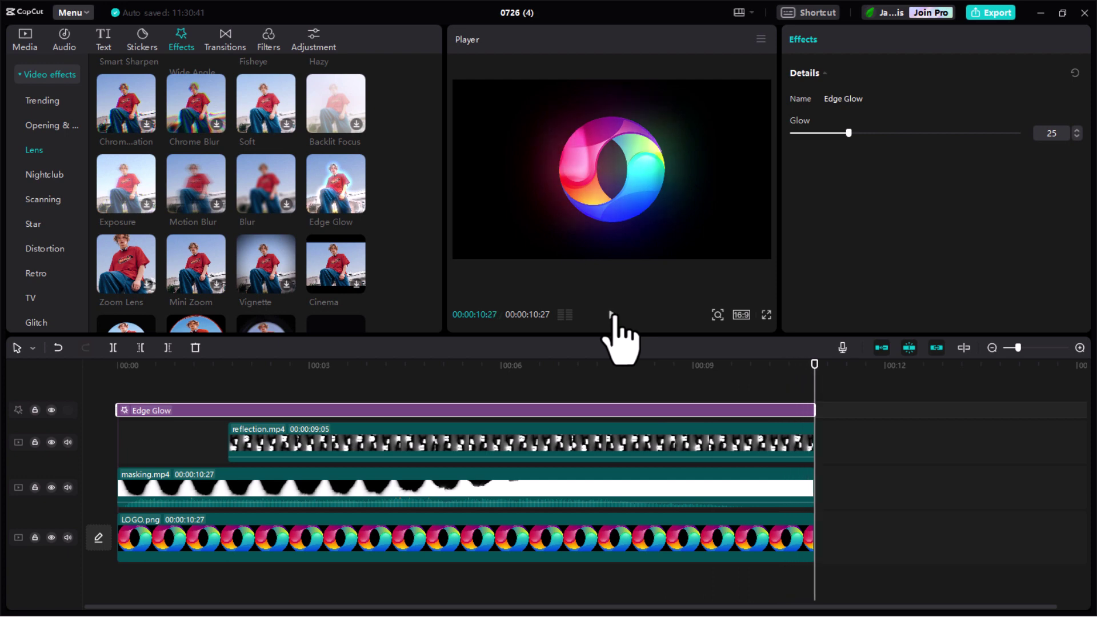
Place Video Background.mp4 on a new track above the Edge Glow effect, starting at the beginning of the timeline
{"action": "left_click", "coordinate": [24, 44]}
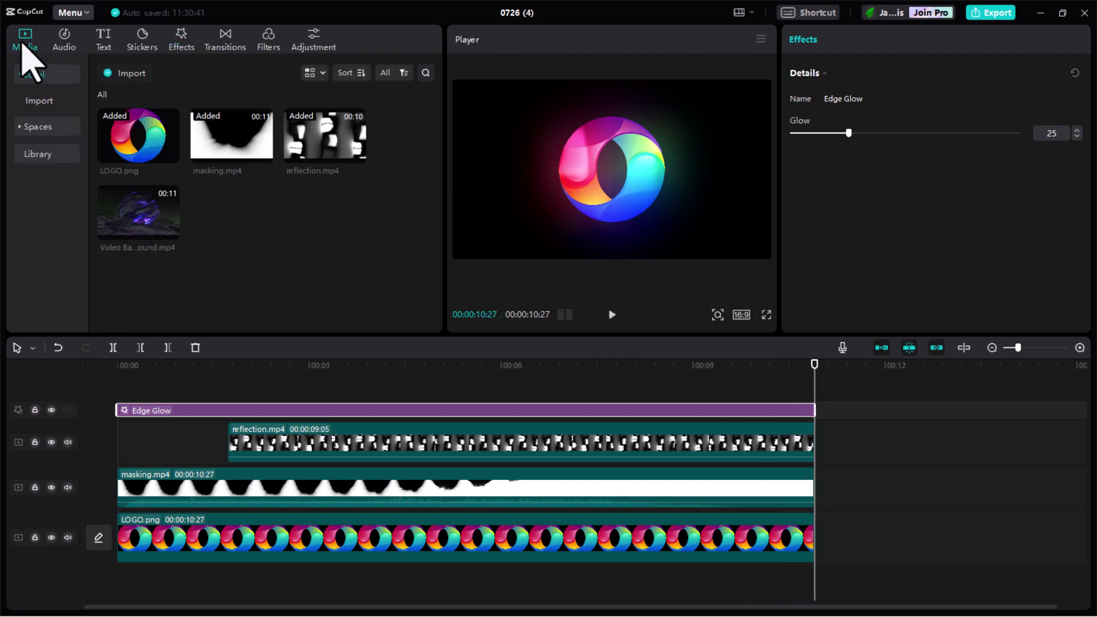
{"action": "mouse_move", "coordinate": [124, 235]}
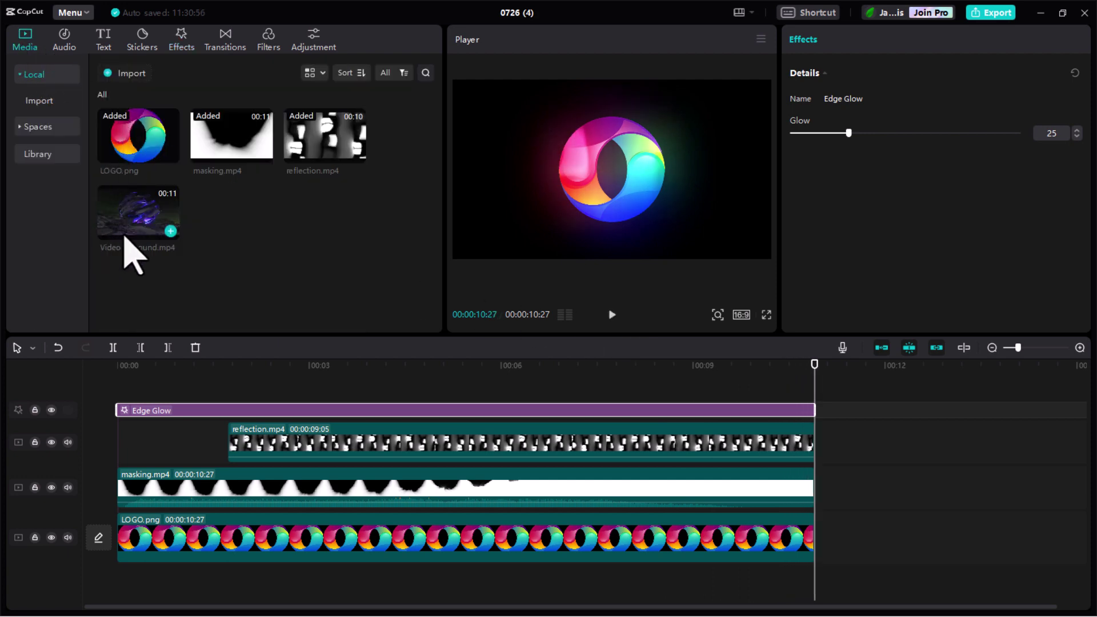
{"action": "left_click_drag", "start_coordinate": [124, 236], "coordinate": [122, 392]}
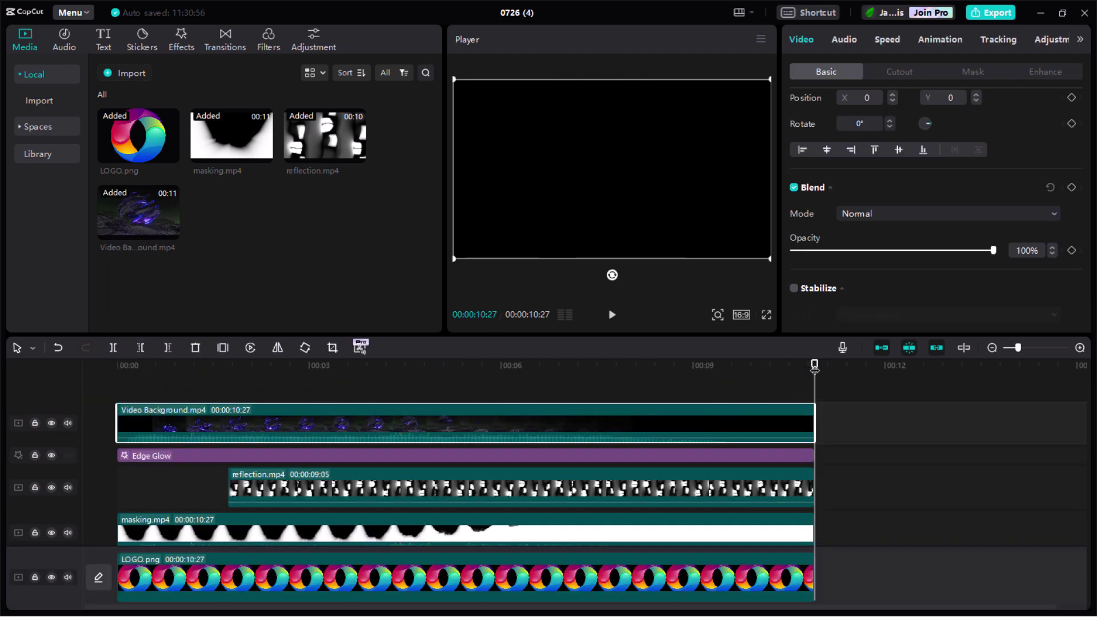
Set the Video Background.mp4 clip's blend mode to Screen, previewing it around 00:00:04:05 in the timeline
{"action": "left_click_drag", "start_coordinate": [814, 369], "coordinate": [331, 421]}
{"action": "left_click_drag", "start_coordinate": [323, 374], "coordinate": [384, 370]}
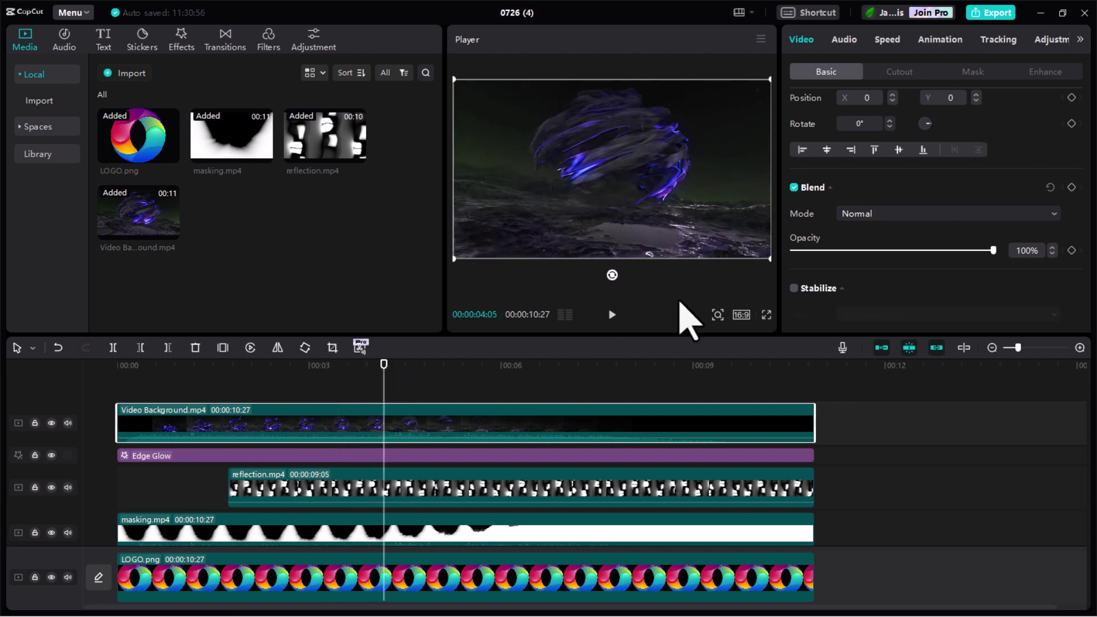
{"action": "left_click", "coordinate": [857, 212]}
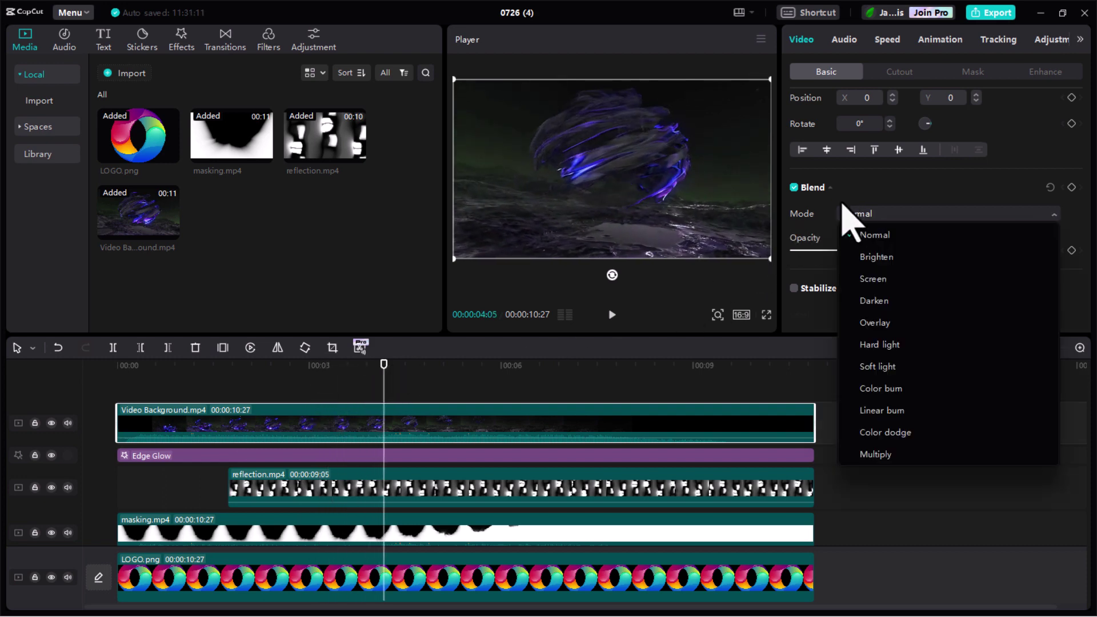
{"action": "left_click", "coordinate": [873, 279]}
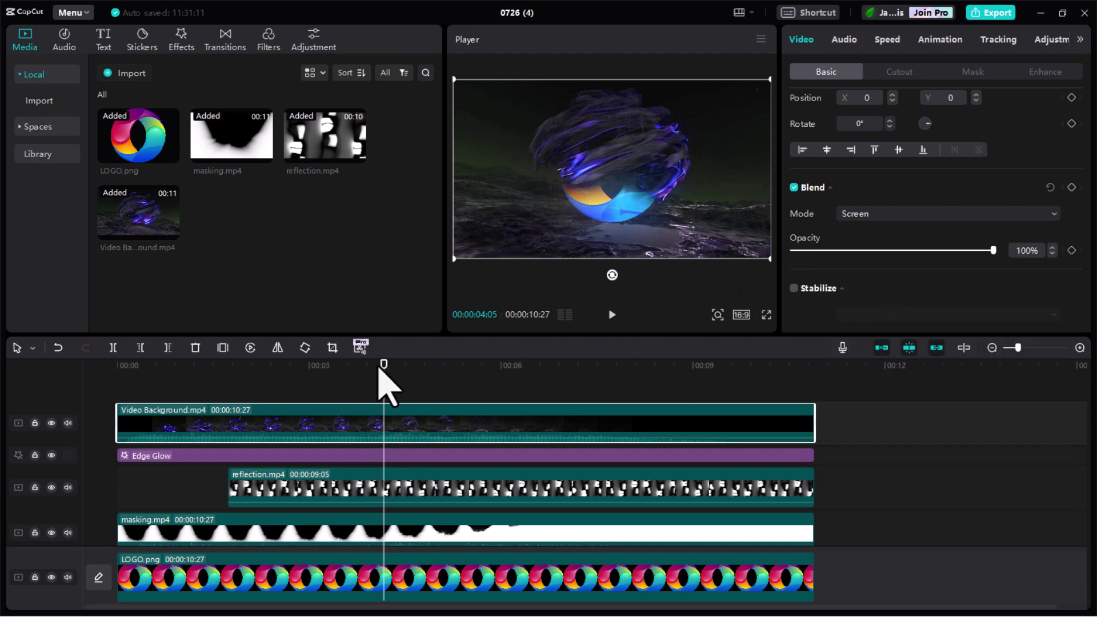
Return to the start of the timeline and play back the whole logo reveal composition
{"action": "left_click_drag", "start_coordinate": [385, 368], "coordinate": [81, 392]}
{"action": "left_click", "coordinate": [152, 392]}
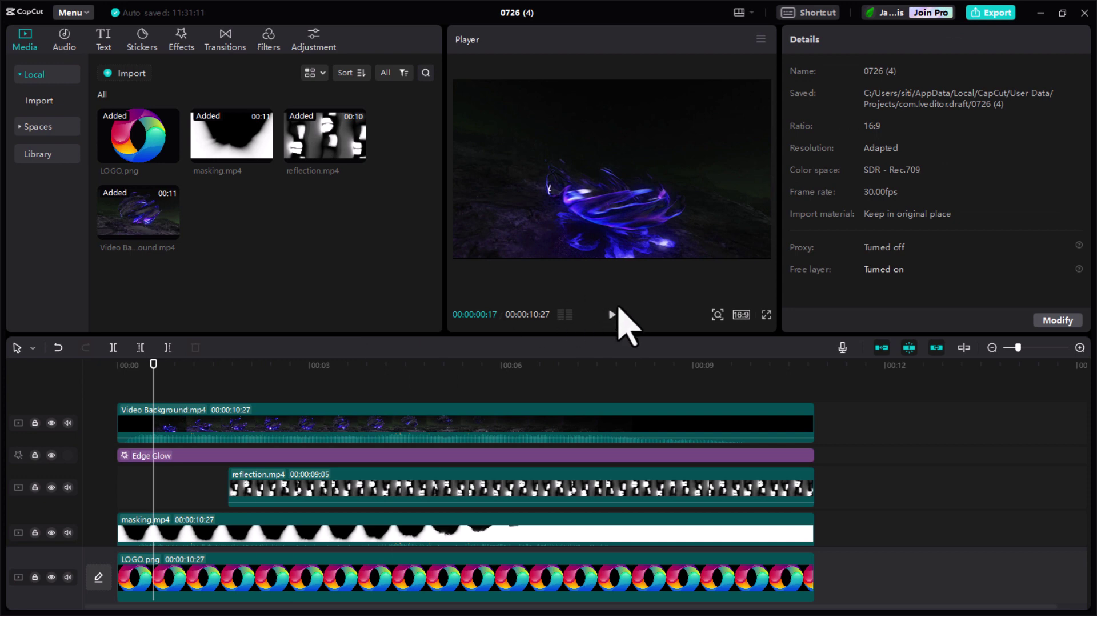
{"action": "left_click_drag", "start_coordinate": [151, 394], "coordinate": [108, 406]}
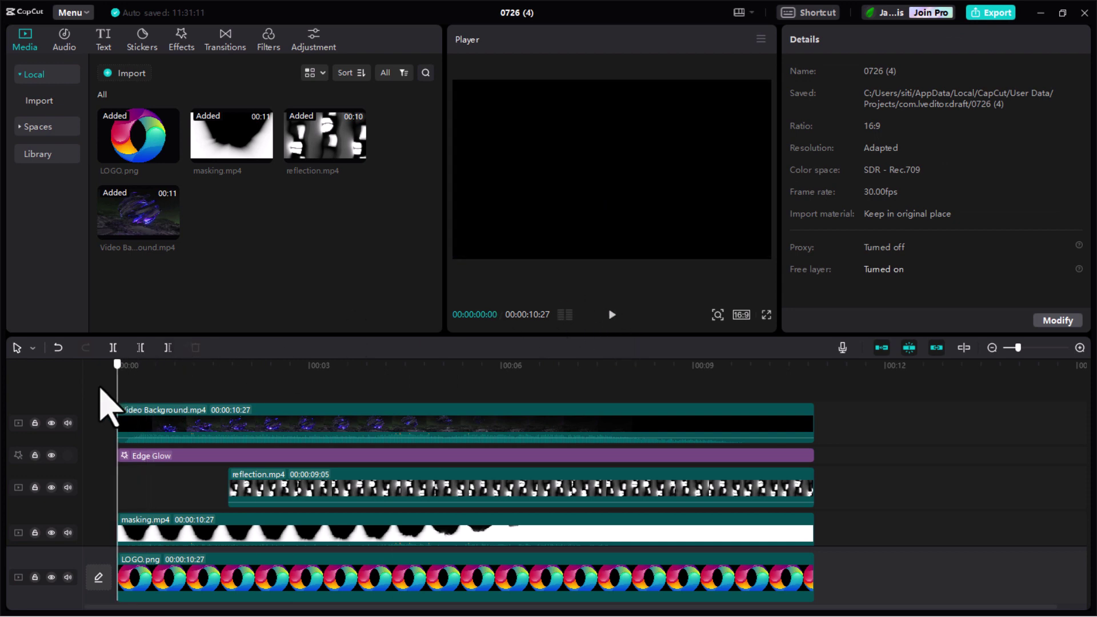
{"action": "left_click", "coordinate": [612, 315]}
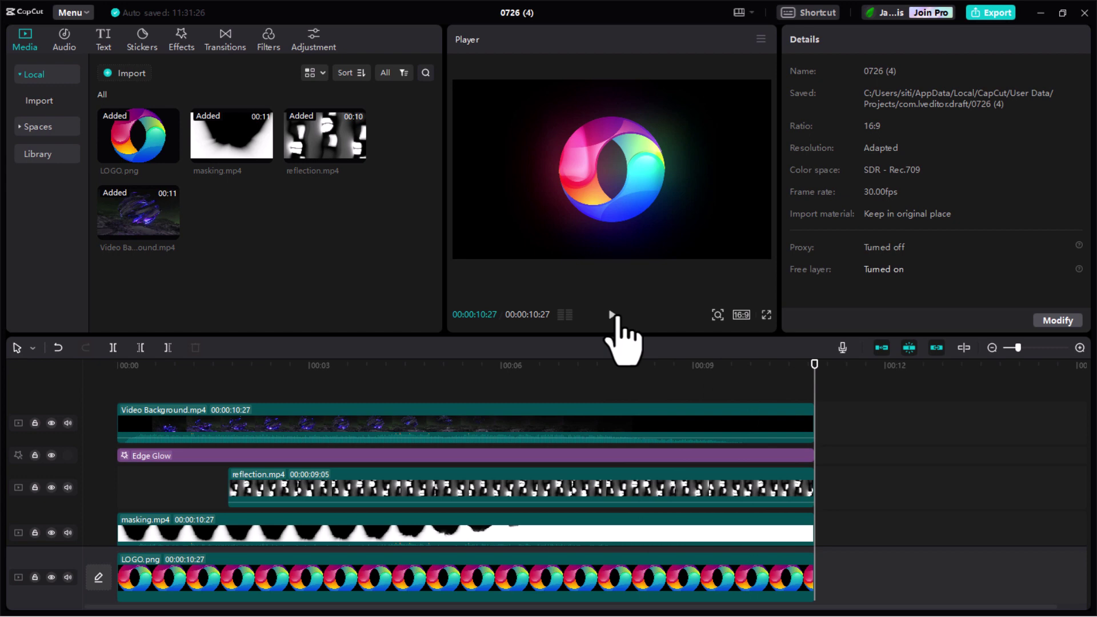
Export the video as a 1080P, 30fps H.264 mp4 with the bit rate set to Higher
{"action": "left_click", "coordinate": [992, 14]}
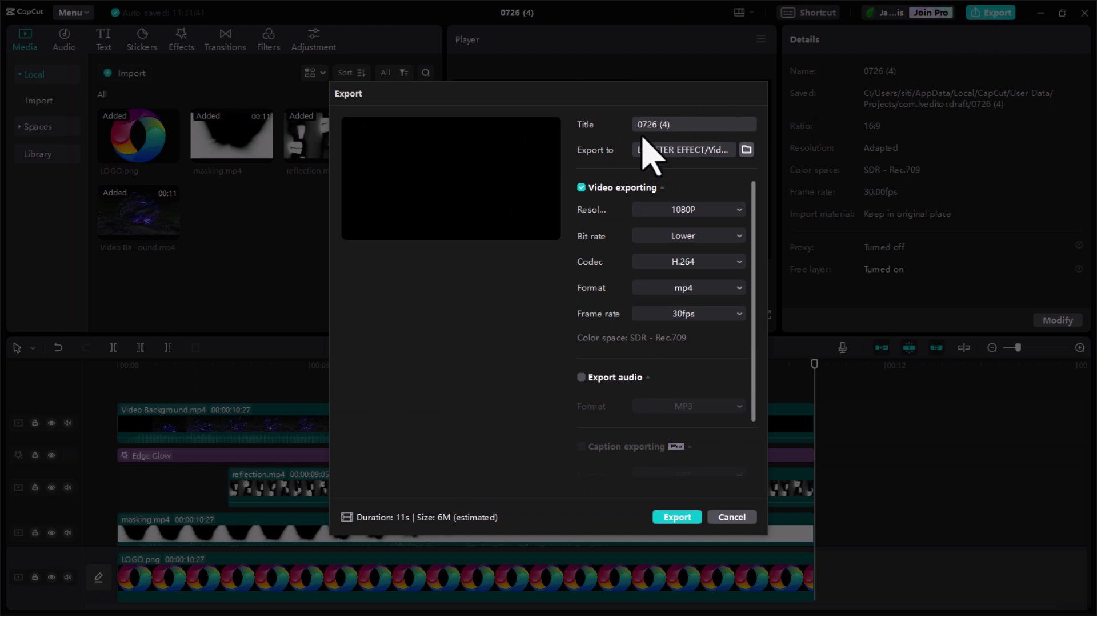
{"action": "left_click", "coordinate": [668, 244]}
{"action": "left_click", "coordinate": [657, 300]}
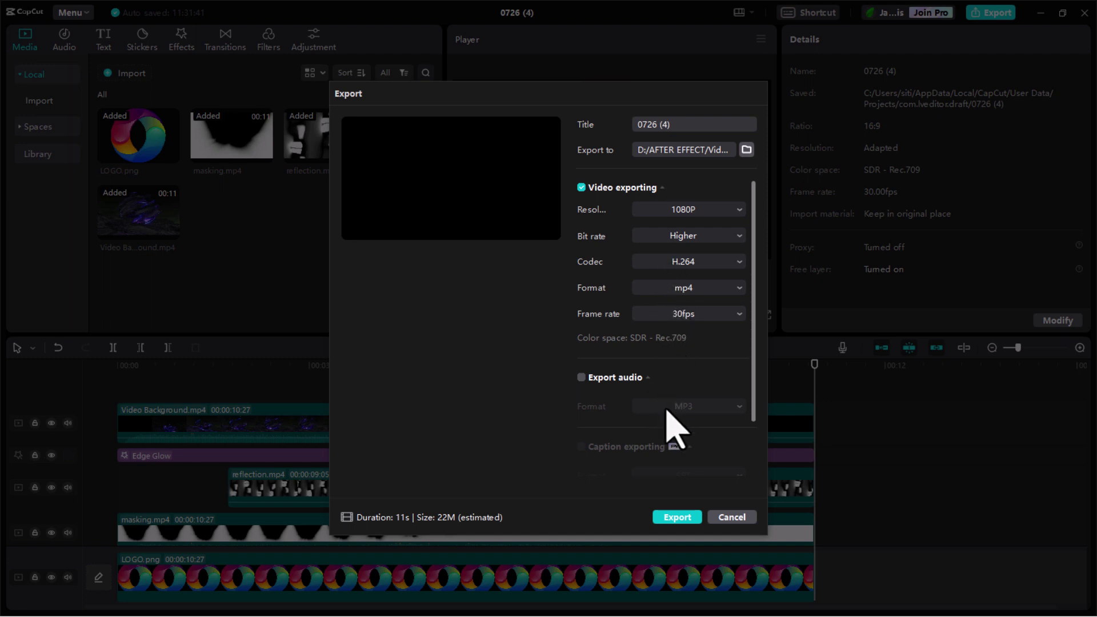
{"action": "left_click", "coordinate": [677, 517]}
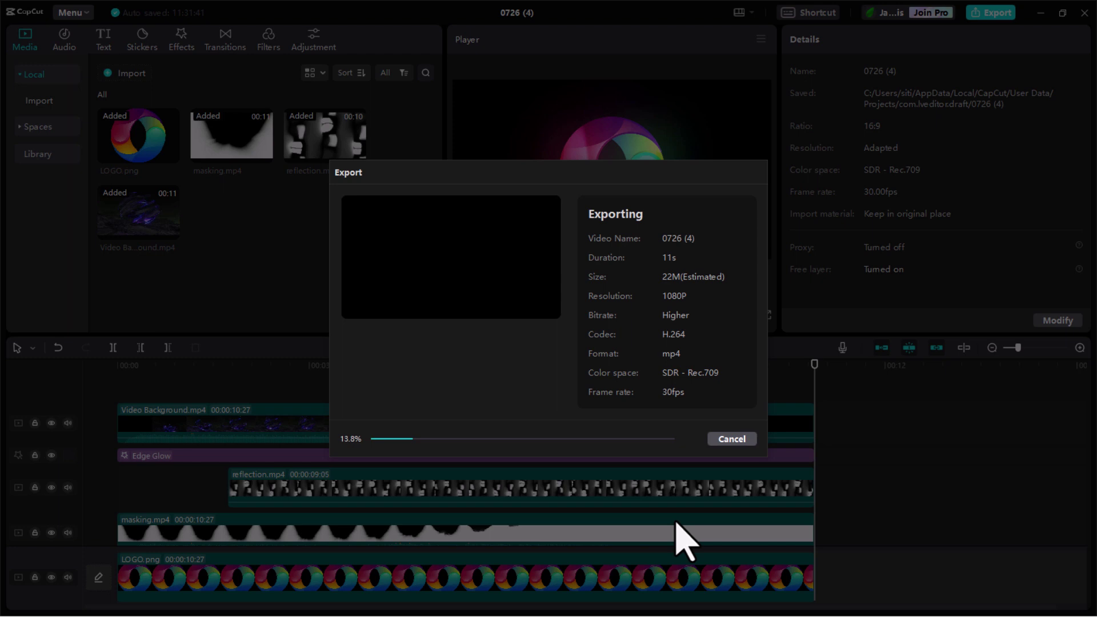